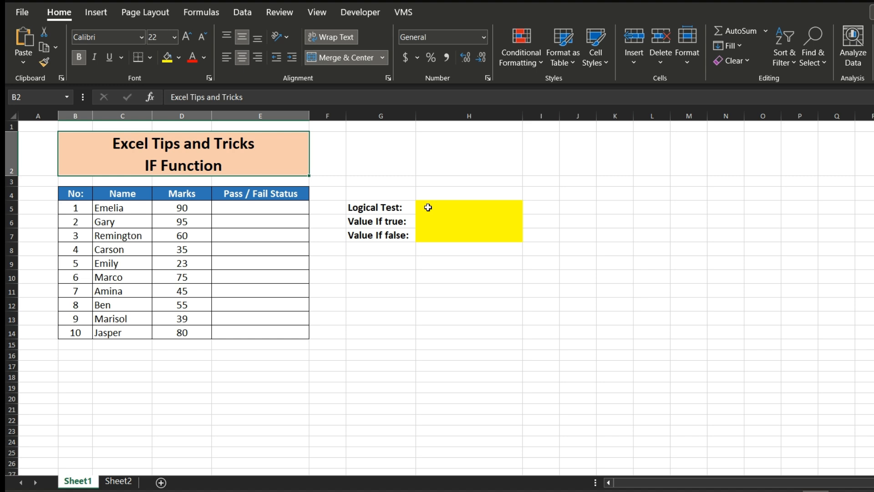
# - Enter >=50 as the logical test in cell H5
pyautogui.click(428, 207)
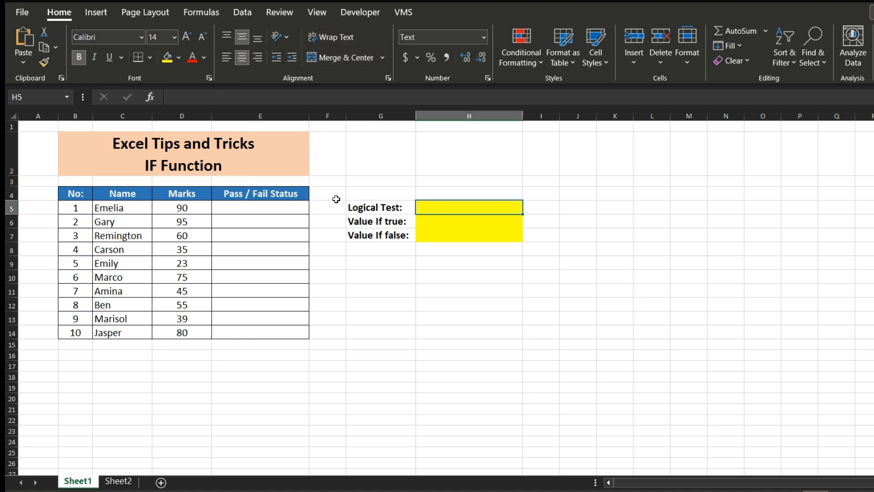
pyautogui.write('>=50')
pyautogui.press('Return')
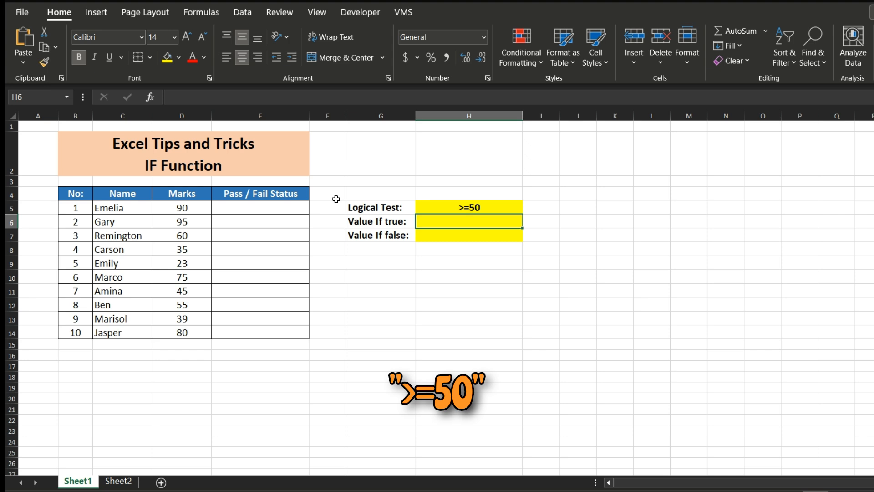
# - Enter Pass as the value if true in H6 and Fail as the value if false in H7
pyautogui.write('Pa')
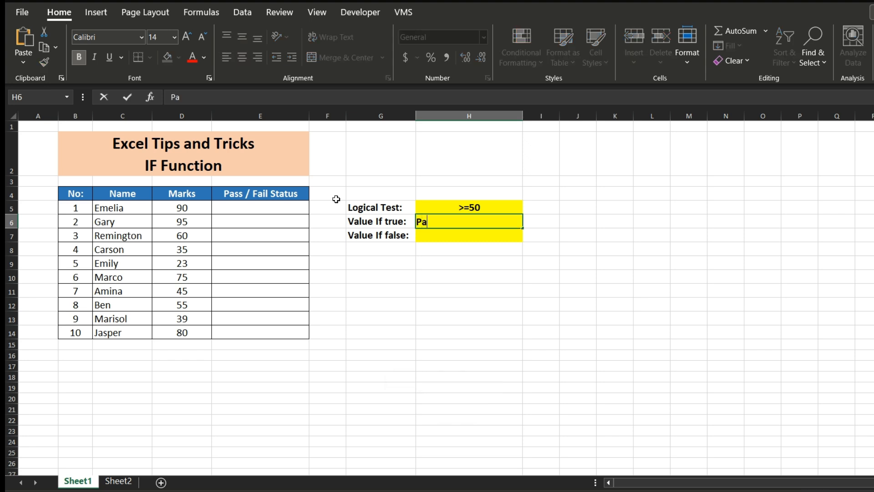
pyautogui.write('ss')
pyautogui.press('Return')
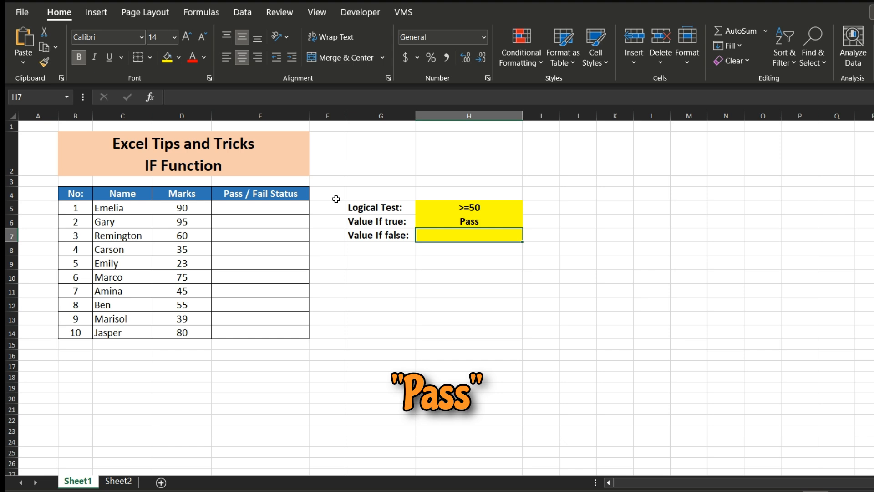
pyautogui.write('Fal')
pyautogui.press('BackSpace')
pyautogui.write('il')
pyautogui.press('Return')
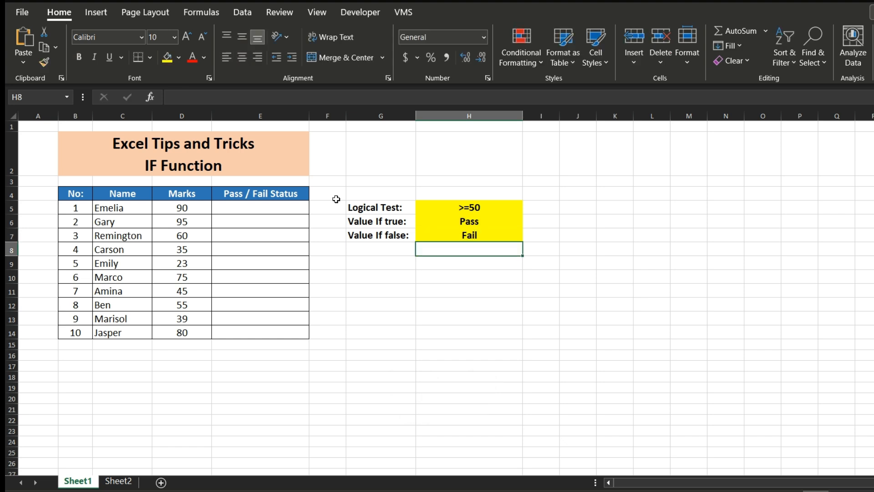
# - Enter the formula =IF(D5>=50,"Pass","Fail") in cell E5 of the Pass / Fail Status column
pyautogui.click(276, 205)
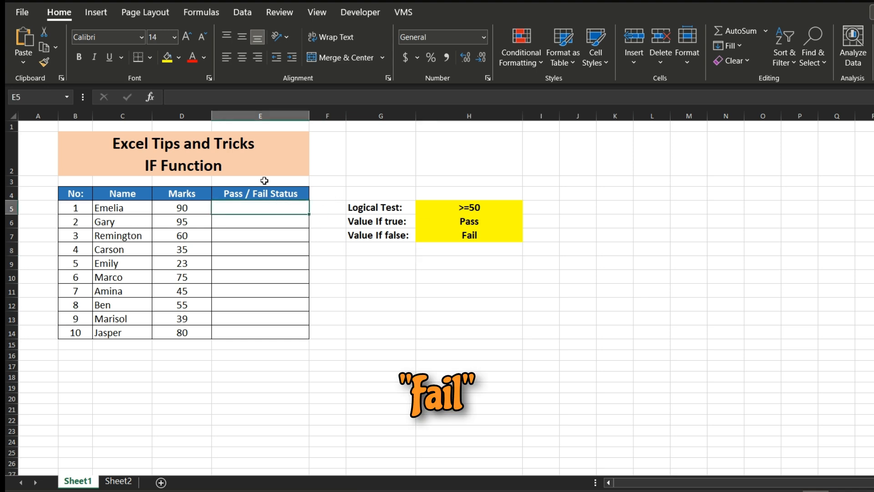
pyautogui.write('=')
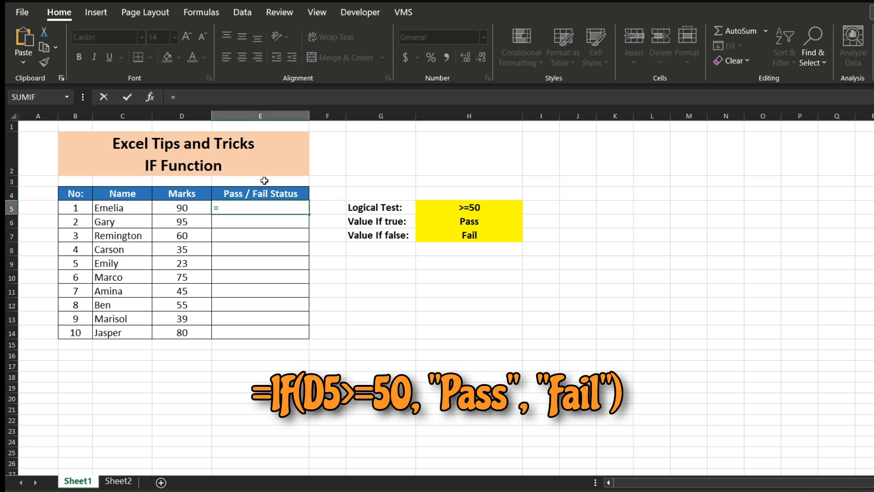
pyautogui.write('if')
pyautogui.press('Tab')
pyautogui.press('Left')
pyautogui.write('>=')
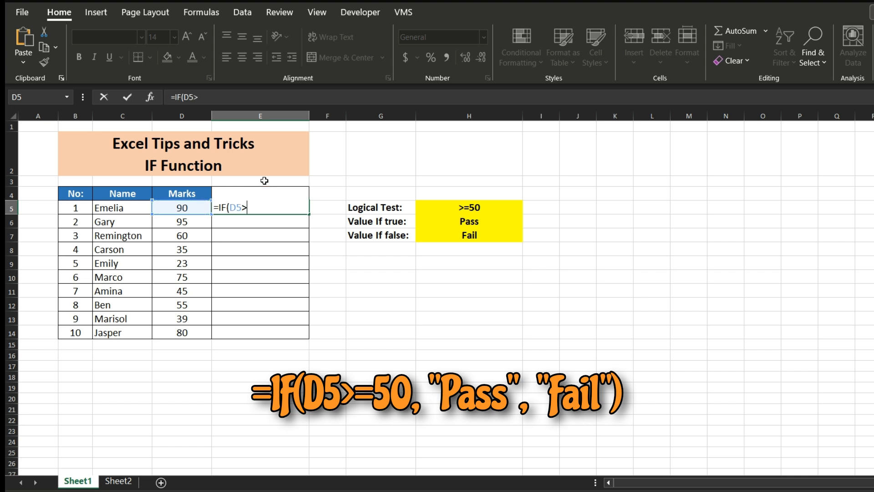
pyautogui.write('50,"Pass"')
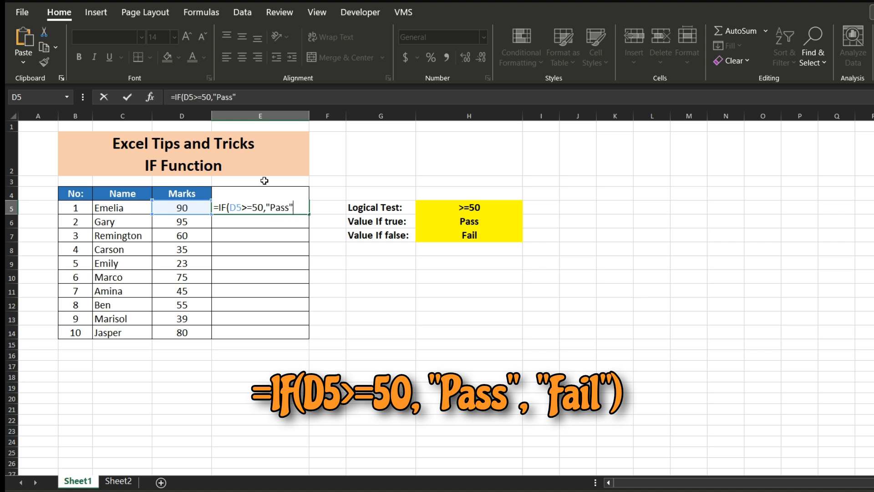
pyautogui.write(',"Fa')
pyautogui.press('BackSpace')
pyautogui.press('BackSpace')
pyautogui.write('Fail",')
pyautogui.press('BackSpace')
pyautogui.write(')')
pyautogui.press('Return')
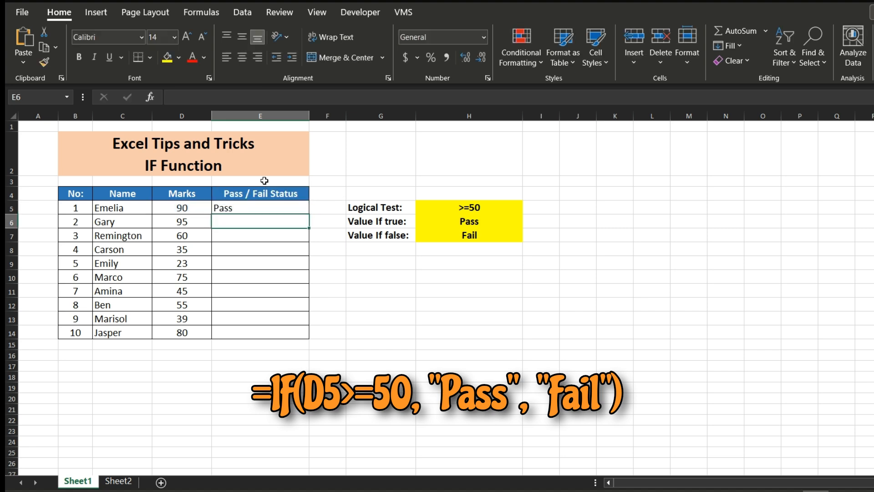
# - Fill the Pass / Fail formula from E5 down to E14 and center the results
pyautogui.click(274, 208)
pyautogui.moveTo(309, 214); pyautogui.dragTo(298, 340)
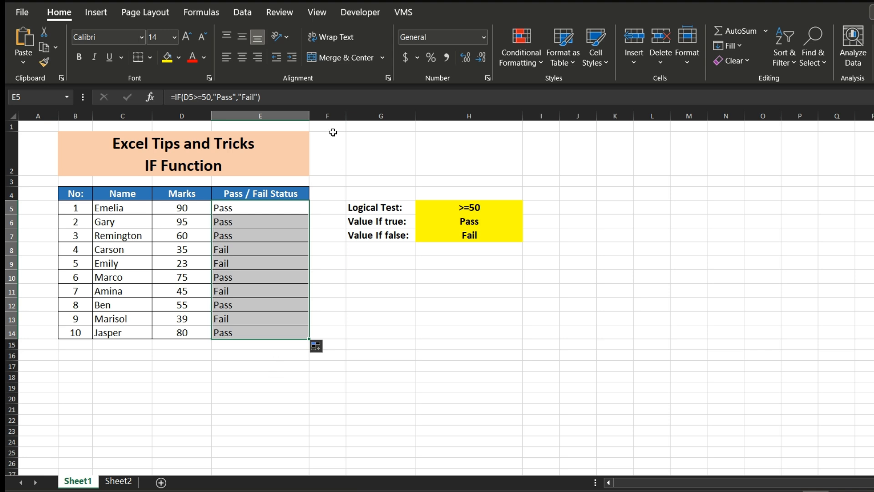
pyautogui.click(248, 64)
pyautogui.click(331, 274)
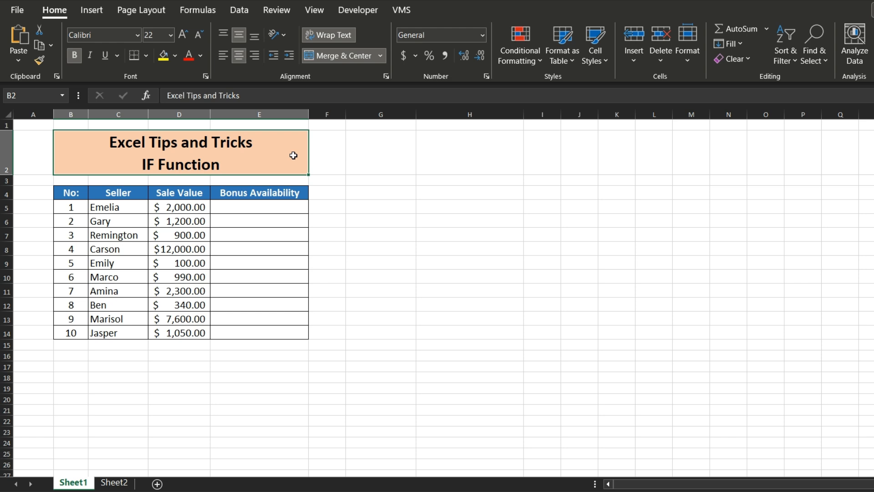
# - Enter =IF(D5>1000,"Bonus","No Bonus") in cell E5 of the Bonus Availability column and fill it down to E14
pyautogui.click(293, 208)
pyautogui.write('=')
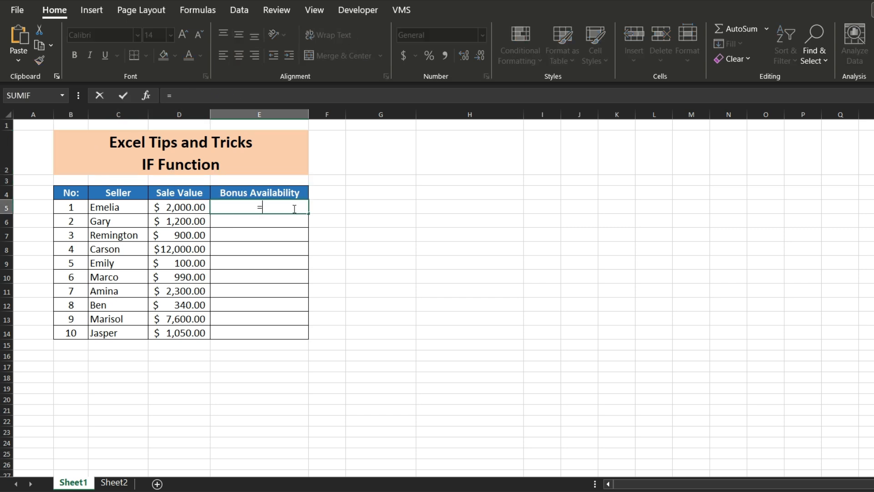
pyautogui.write('IF(D5')
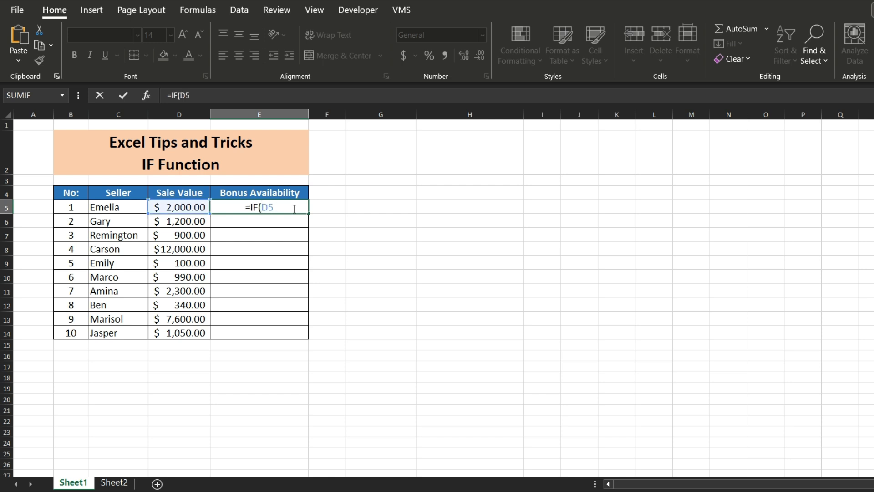
pyautogui.write('>1000')
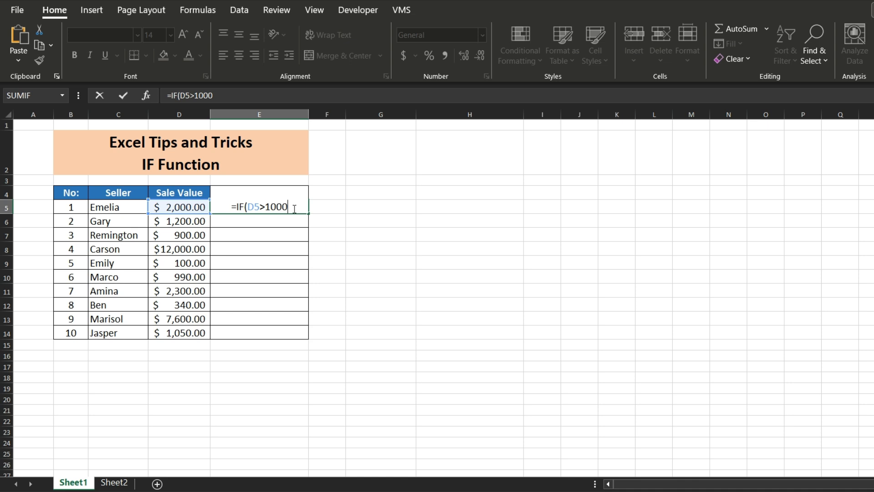
pyautogui.write(',"B')
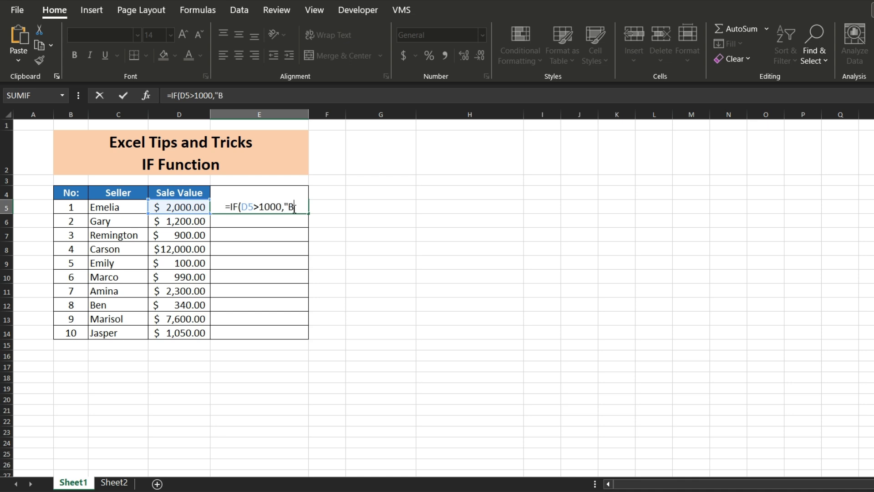
pyautogui.write('onus","No ')
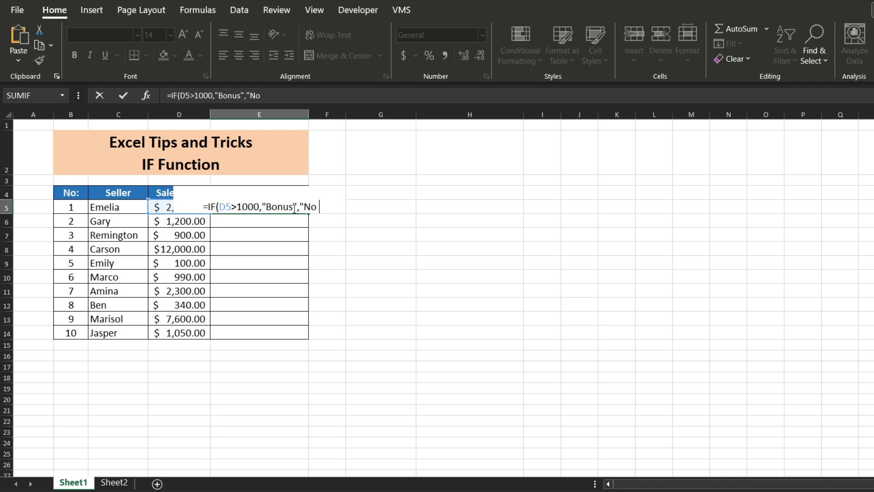
pyautogui.write('Bonus")')
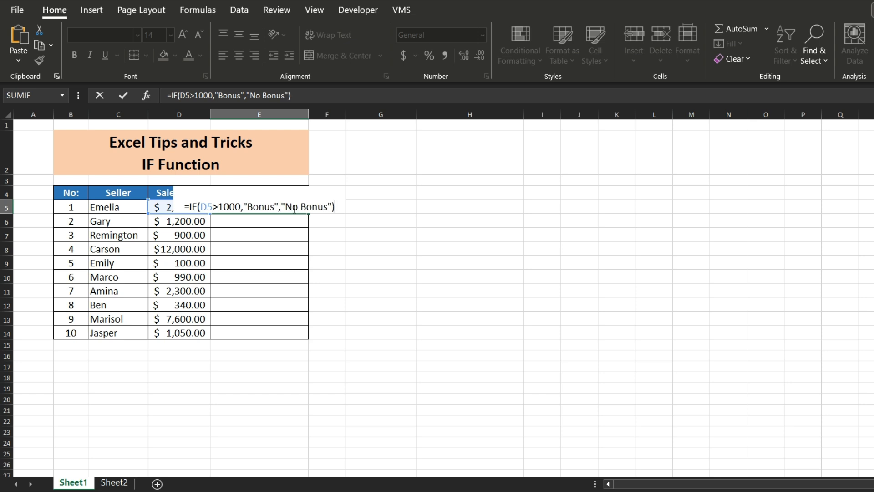
pyautogui.press('Return')
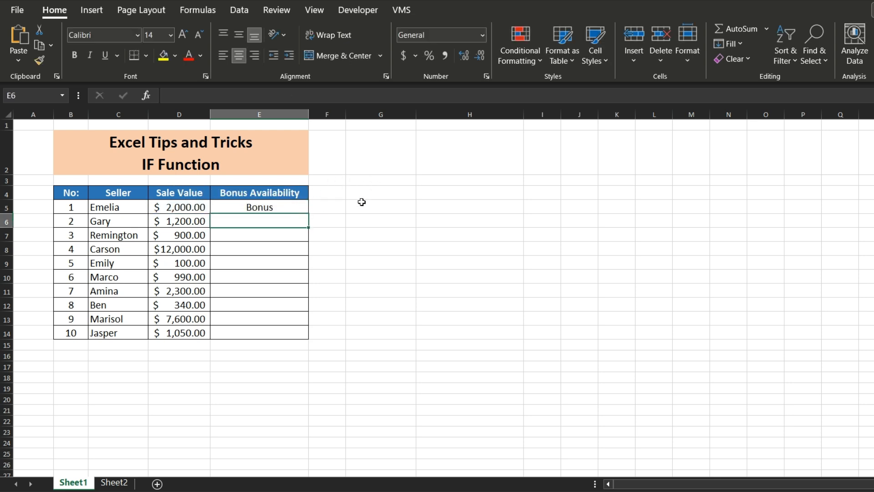
pyautogui.click(300, 210)
pyautogui.moveTo(308, 214); pyautogui.dragTo(306, 334)
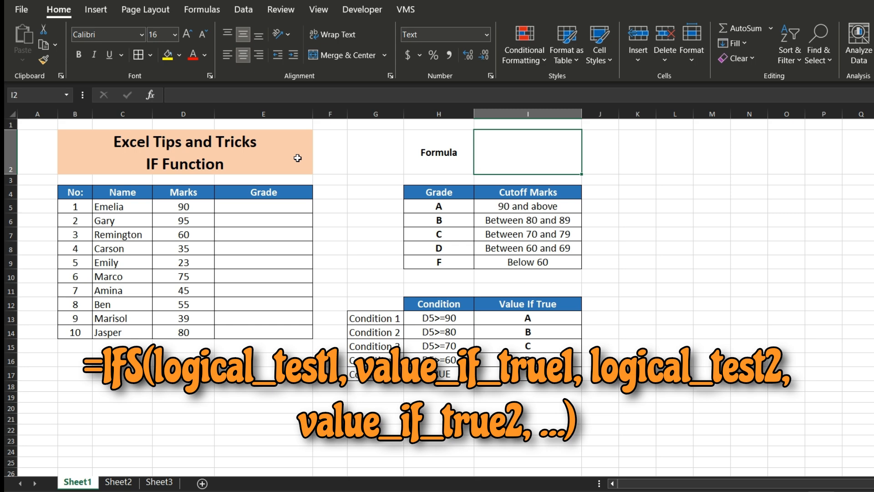
# - Review the cutoff marks for grades A to F in cells I5 to I9
pyautogui.click(298, 158)
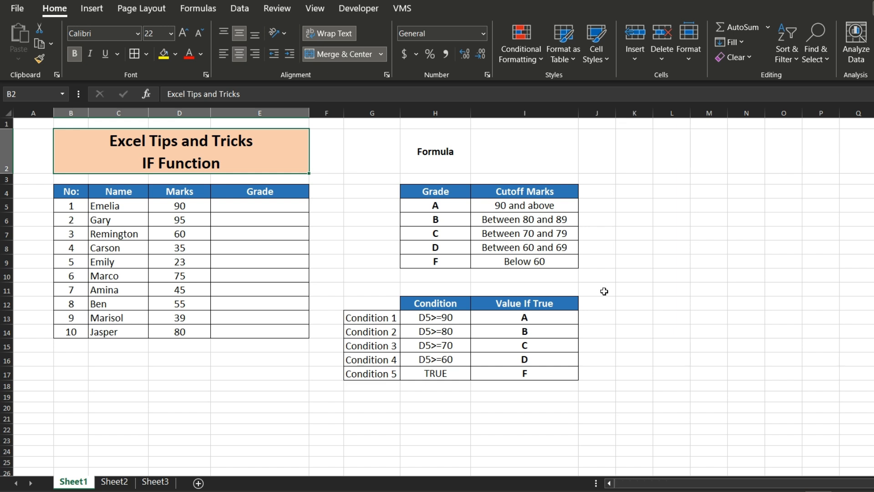
pyautogui.click(552, 206)
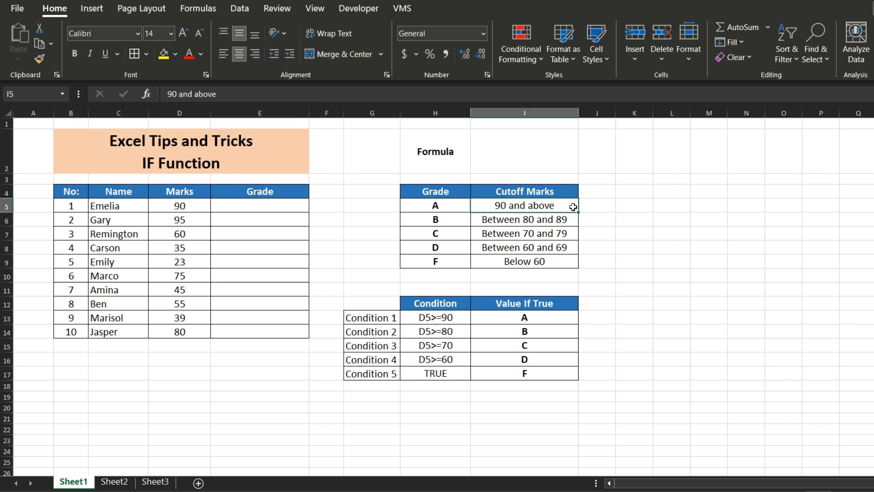
pyautogui.click(569, 219)
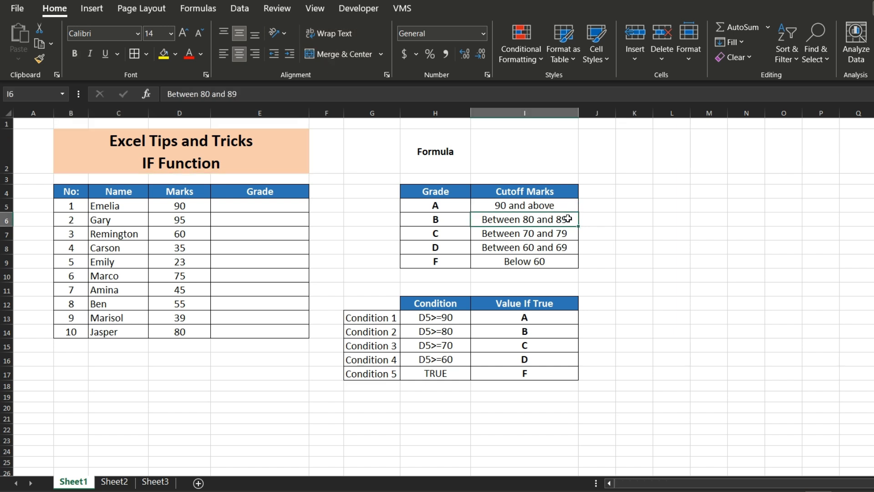
pyautogui.click(563, 235)
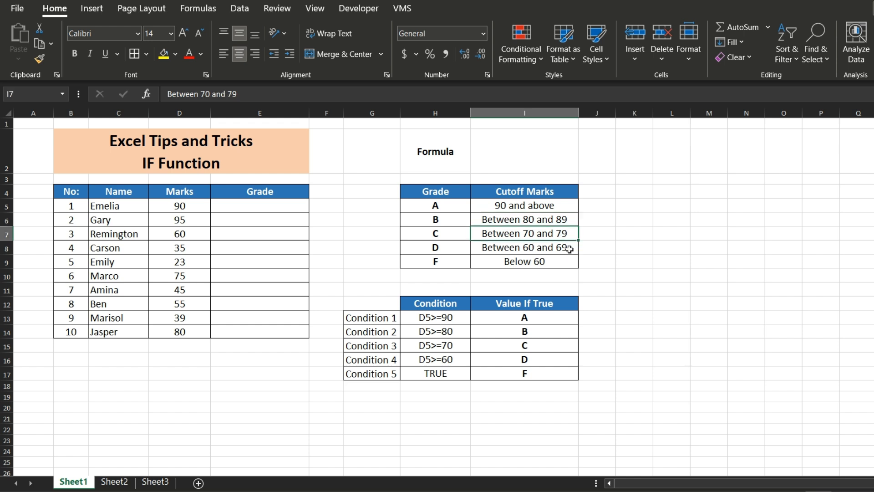
pyautogui.click(569, 249)
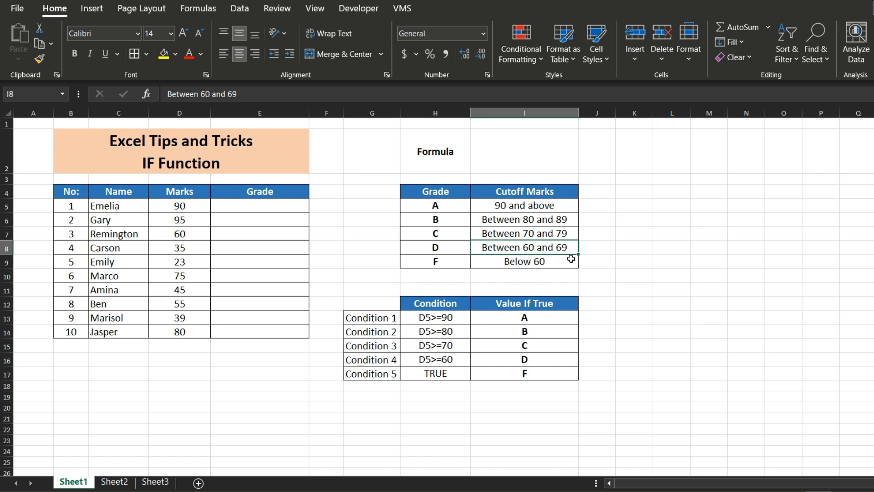
pyautogui.click(571, 263)
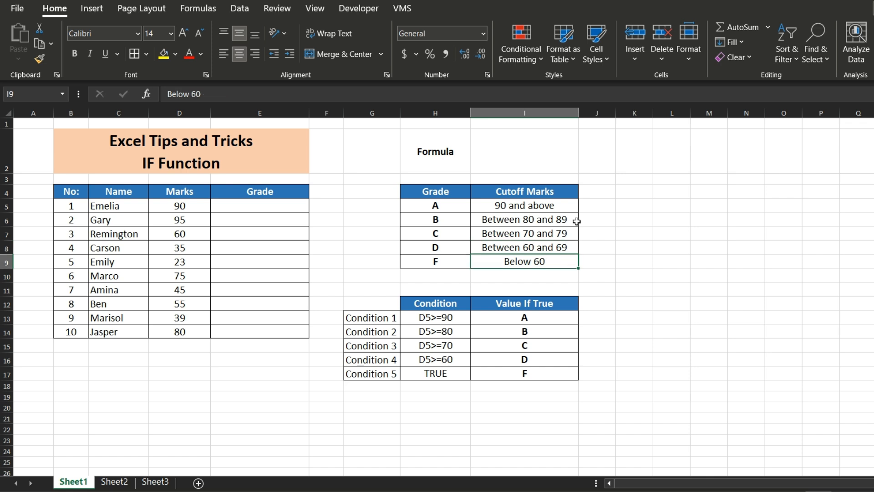
# - Write the partial formula =IFS(D5>=90,"A",D5>=80,"B" as text in the Formula cell I2
pyautogui.click(558, 151)
pyautogui.write('=')
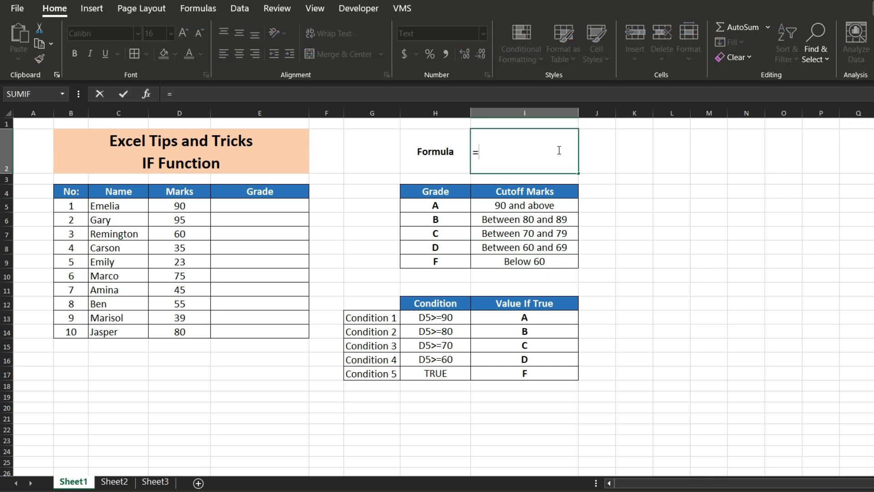
pyautogui.write('IFS(D5>')
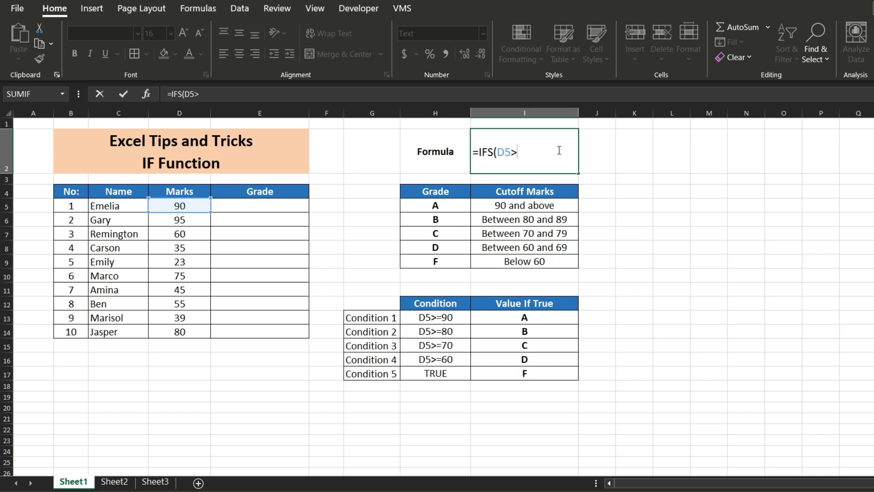
pyautogui.write('=90,"A"')
pyautogui.write(',D5>=8')
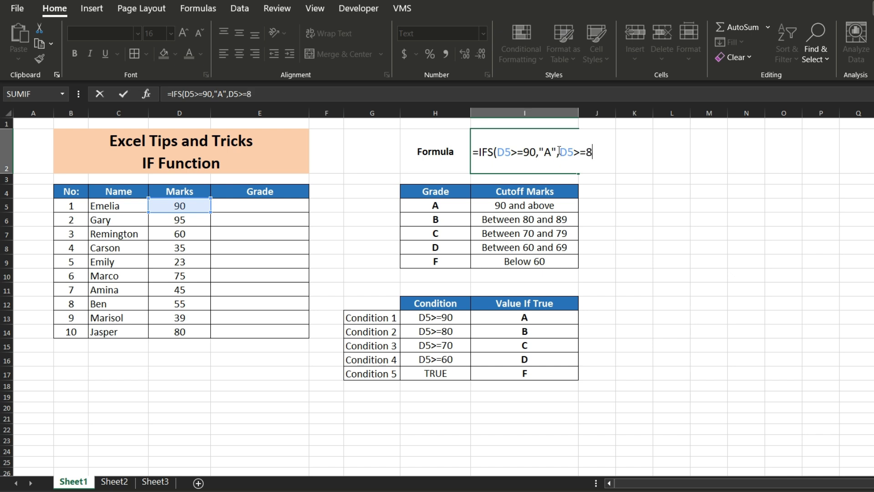
pyautogui.write('0,"B"')
pyautogui.press('Return')
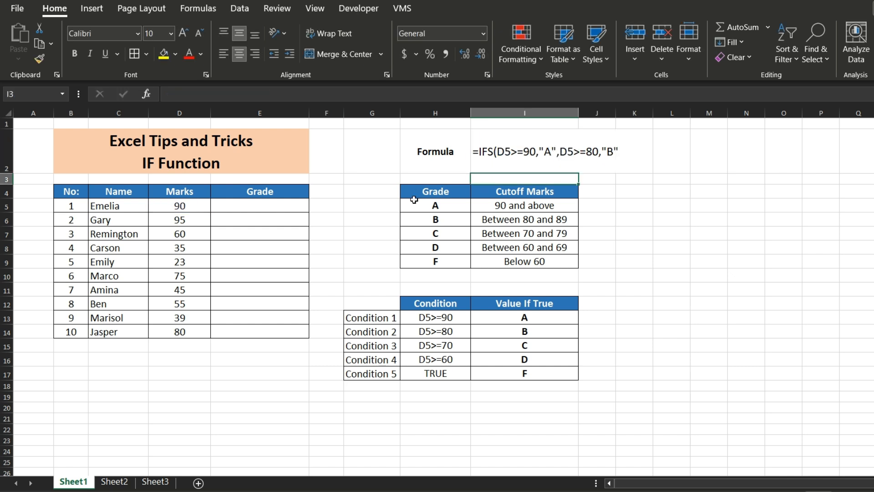
# - Begin an IFS formula in Grade cell E5 that returns "A" for D5>=90 and "B" for D5>=80
pyautogui.click(288, 209)
pyautogui.write('=IFS')
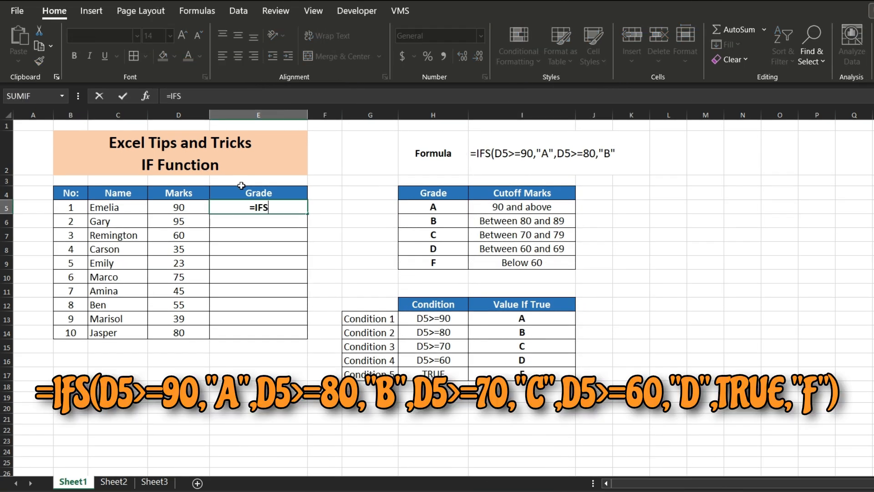
pyautogui.write('(')
pyautogui.press('Left')
pyautogui.write('>=')
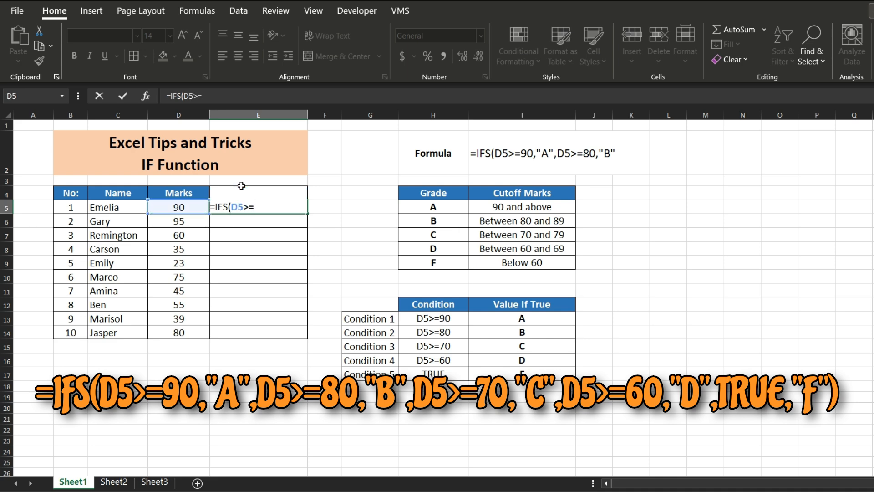
pyautogui.write('90,"A",D5>=80,"B"')
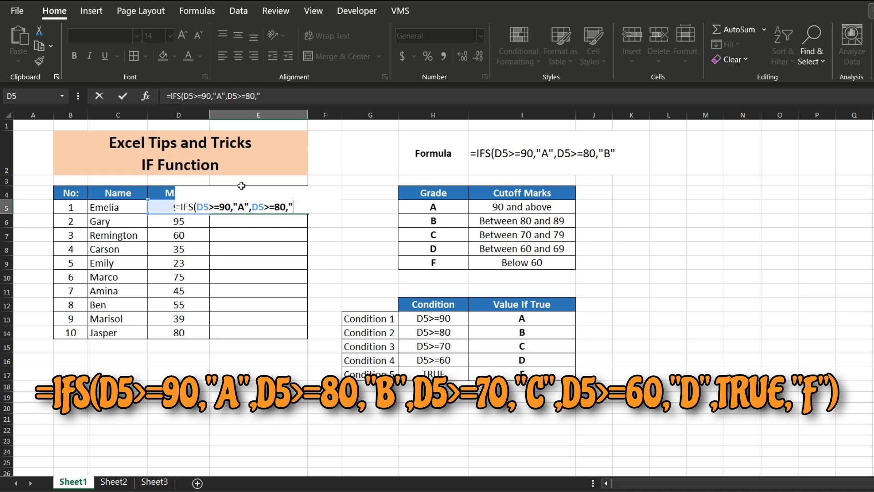
pyautogui.write(',D5>=70,')
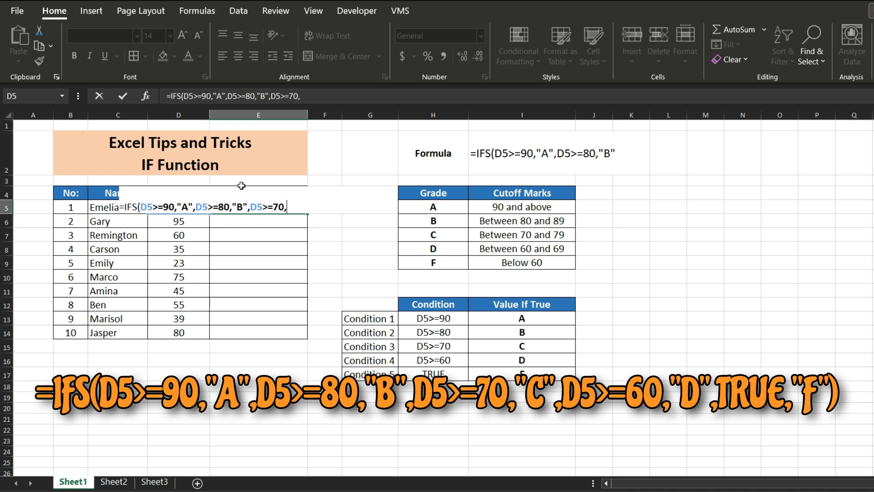
pyautogui.write('"C",D5')
pyautogui.write('>=')
pyautogui.write('6')
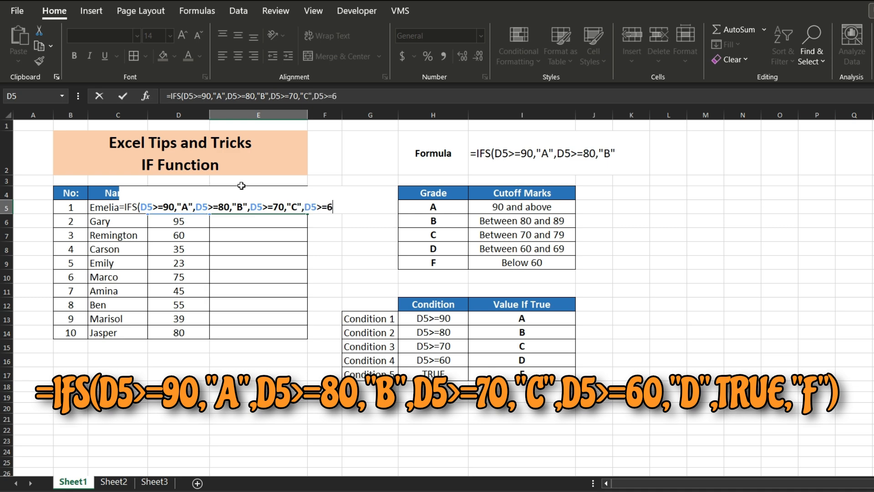
pyautogui.write('0,"D",TRUE,')
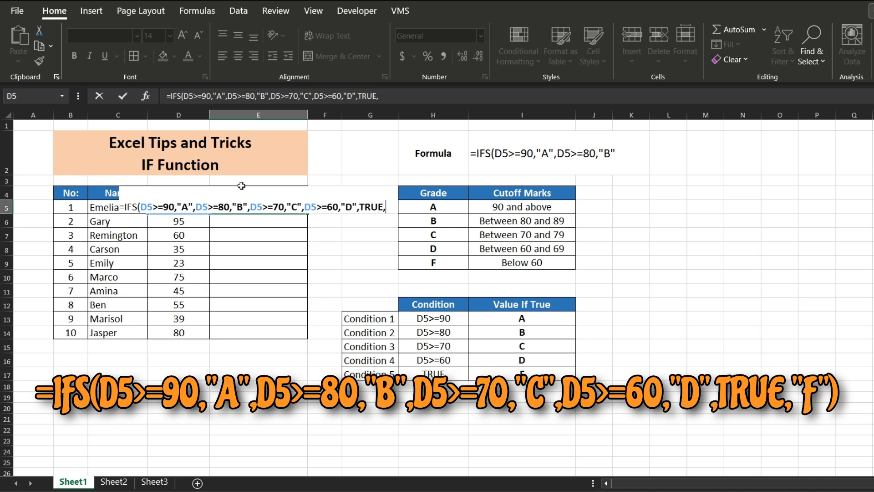
# - Extend the IFS formula in E5 with "C" for D5>=70 and "D" for D5>=60
pyautogui.write('"F")')
# - Complete the Grade formula in E5 with TRUE returning "F" as the final condition and commit it
pyautogui.press('Return')
# - Fill the Grade formula from E5 down to E14
pyautogui.click(275, 206)
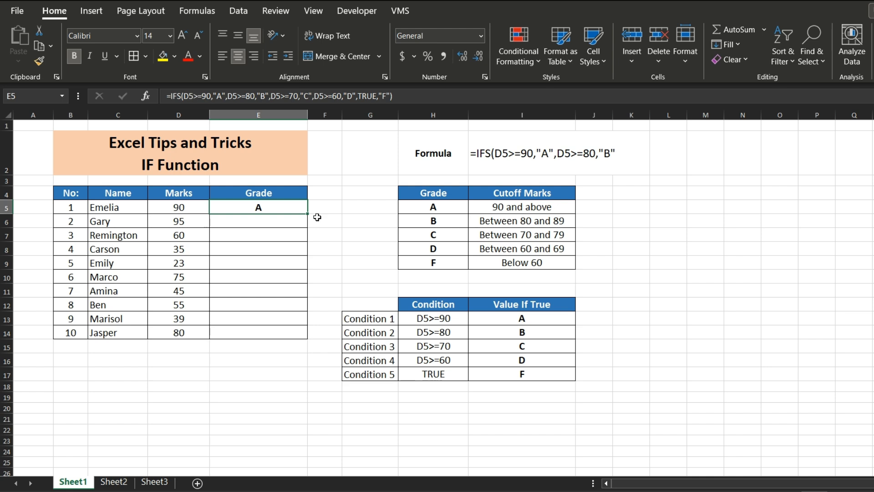
pyautogui.doubleClick(308, 213)
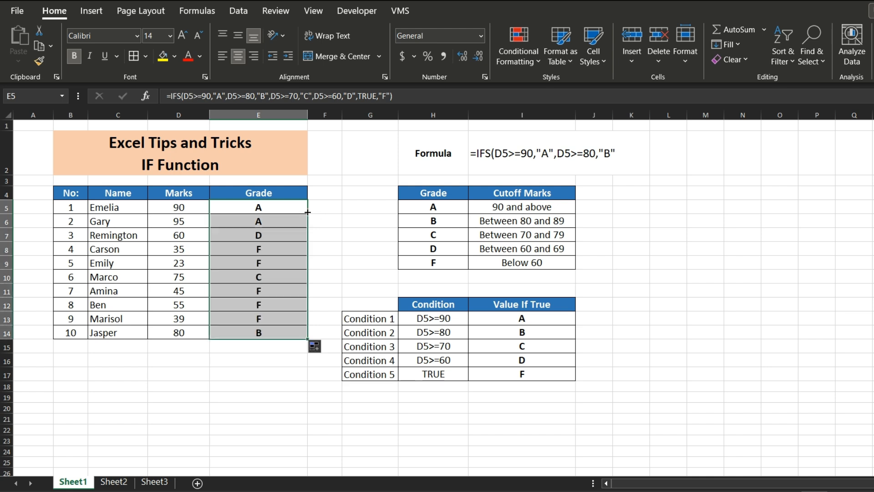
pyautogui.click(285, 164)
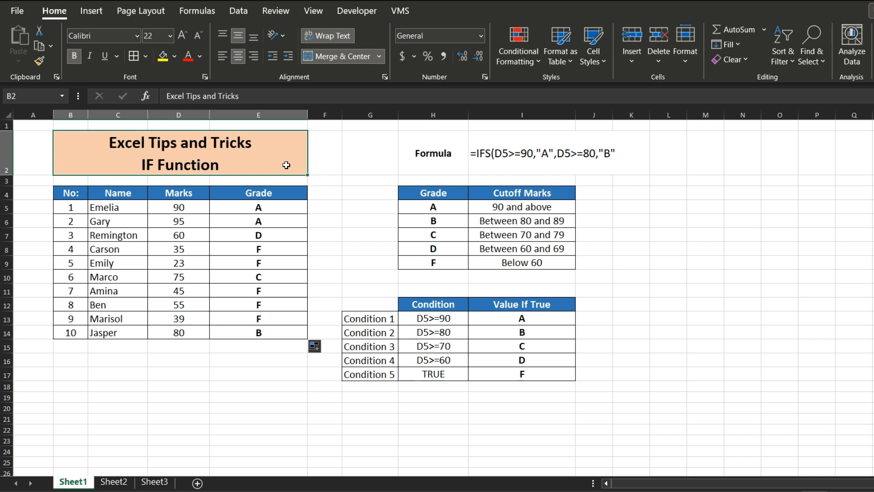
# - On Sheet2, begin an IFS formula in Bonus Availability cell E5 that returns "Excelent" for D5>=1000
pyautogui.hotkey('ctrl', 'pagedown')
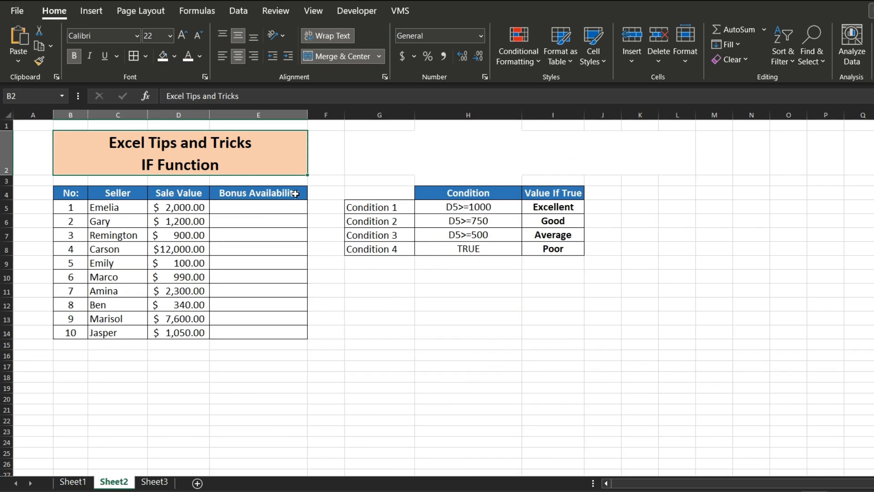
pyautogui.click(273, 209)
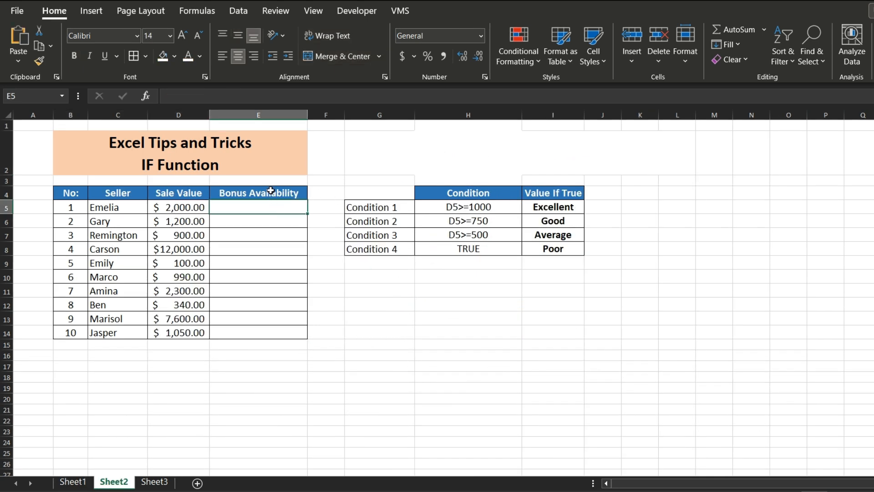
pyautogui.write('=ifs')
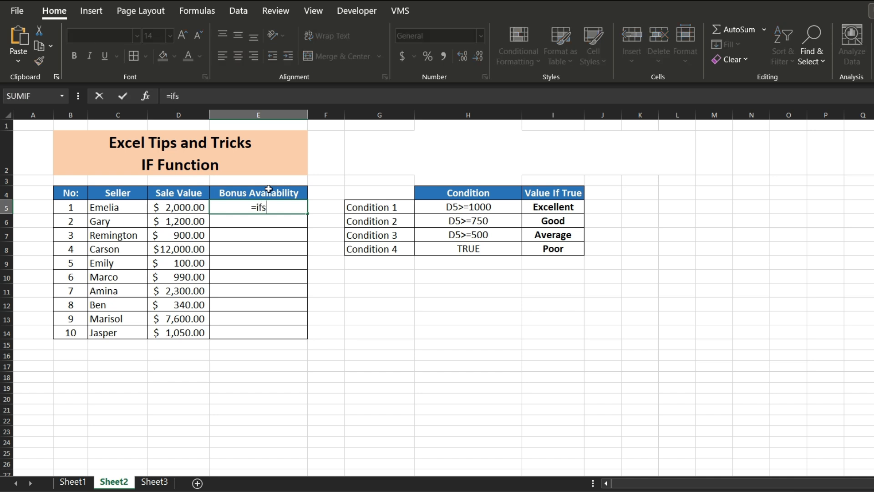
pyautogui.press('Tab')
pyautogui.press('Left')
pyautogui.write('>')
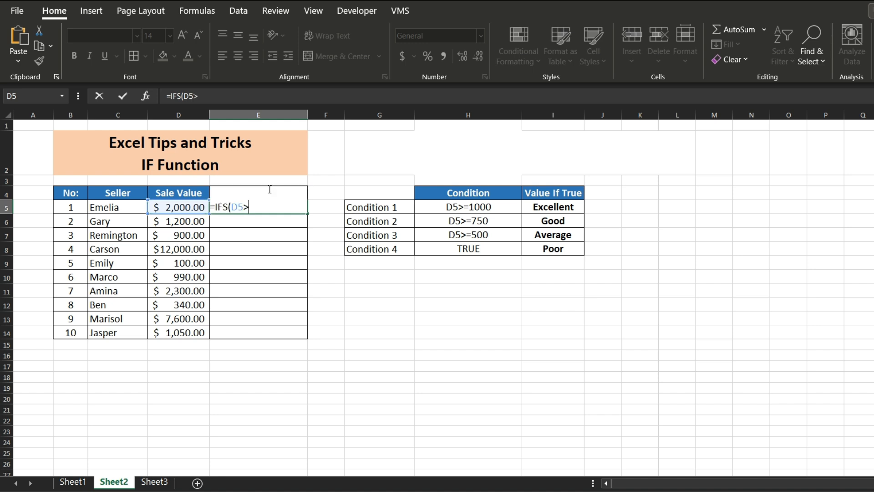
pyautogui.write('=1000,"')
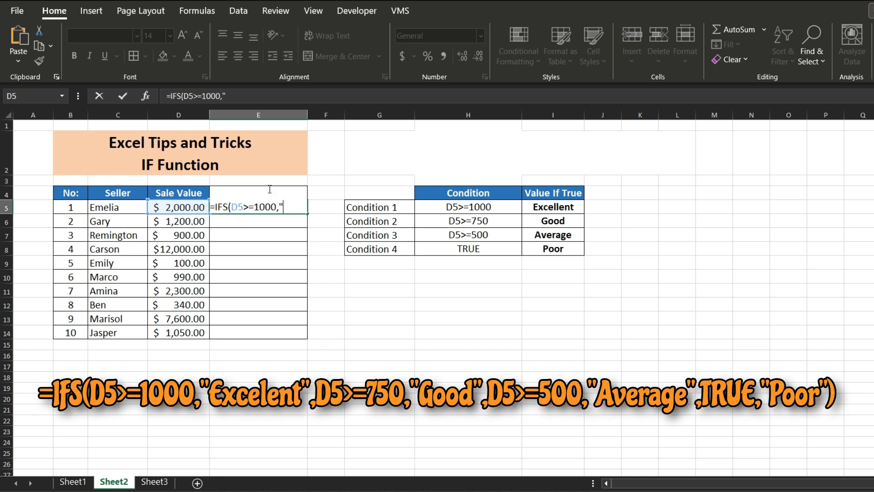
pyautogui.write('Excelent')
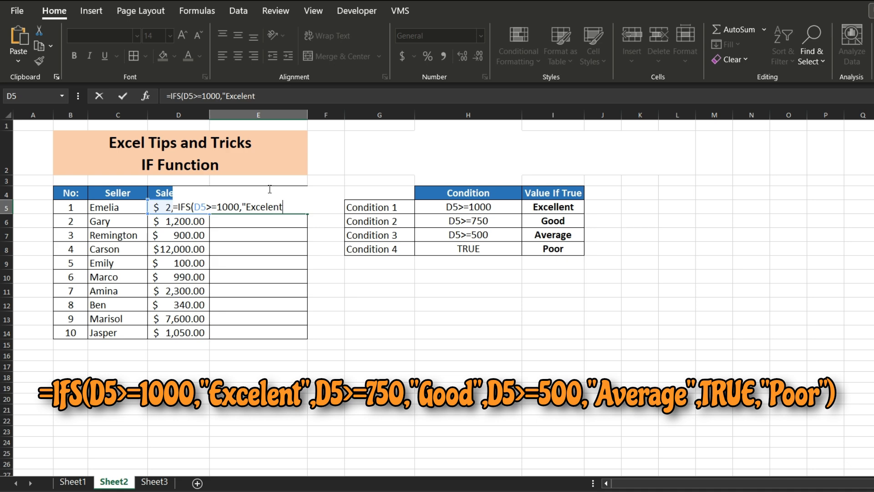
pyautogui.write('",D5>')
pyautogui.write('=')
pyautogui.write('75')
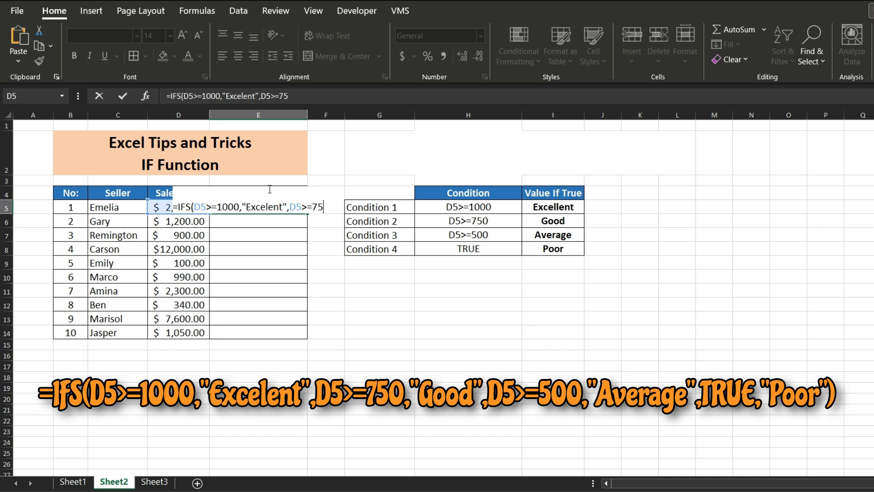
pyautogui.write('0,"Good')
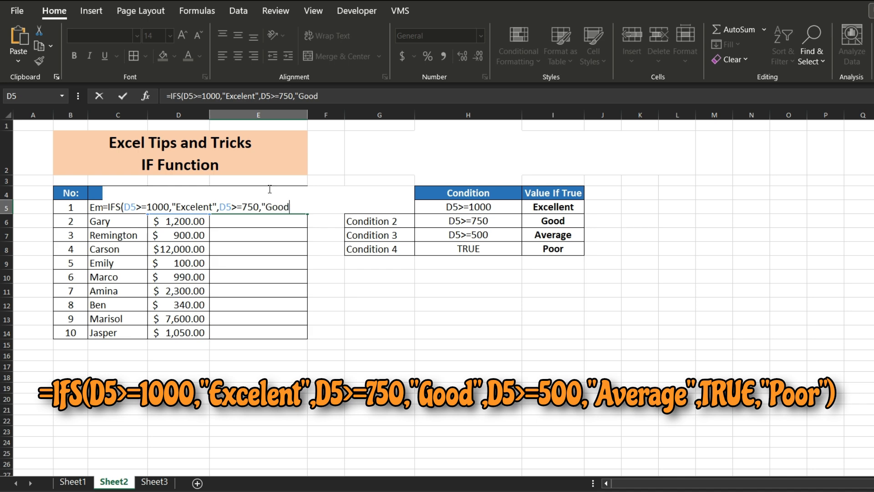
pyautogui.write('",D5>=500,"')
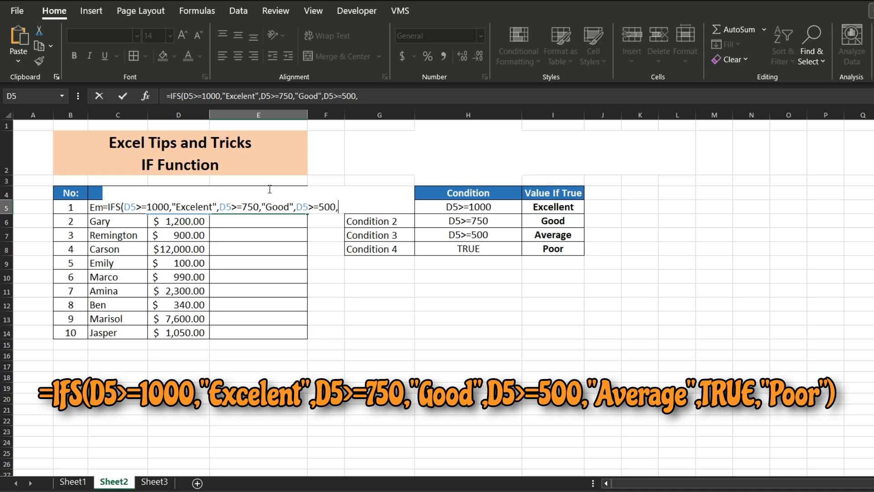
pyautogui.write('Average",true,"')
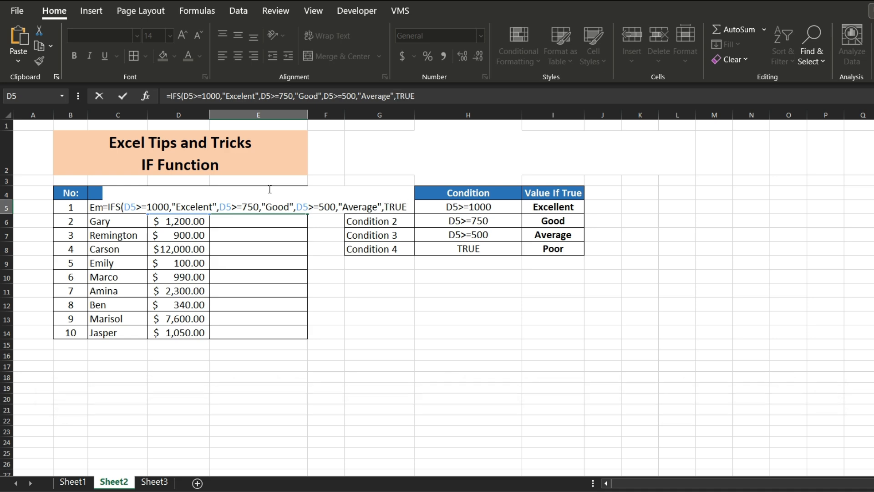
pyautogui.write('Poo')
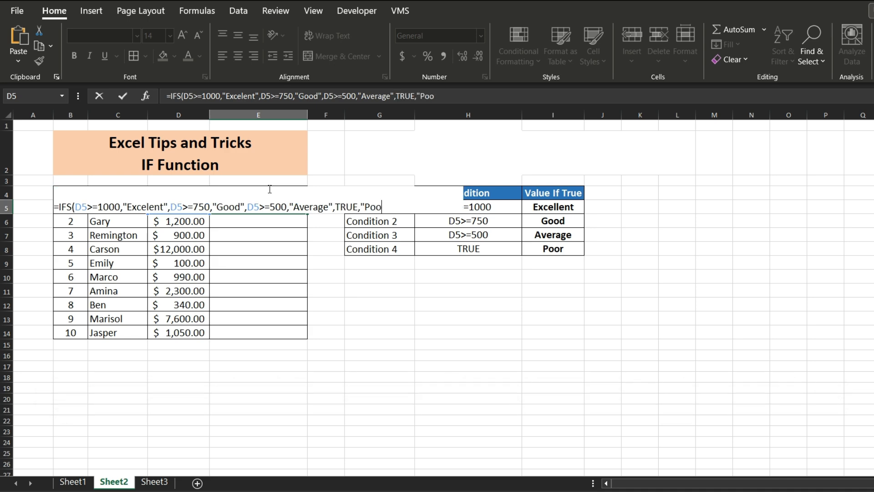
pyautogui.write('r")')
# - Complete the Bonus Availability formula in E5 with TRUE returning "Poor" as the last condition and commit it
pyautogui.press('Return')
# - Fill the Bonus Availability formula from E5 down to E14 and select the title cell B2
pyautogui.press('Up')
pyautogui.doubleClick(307, 213)
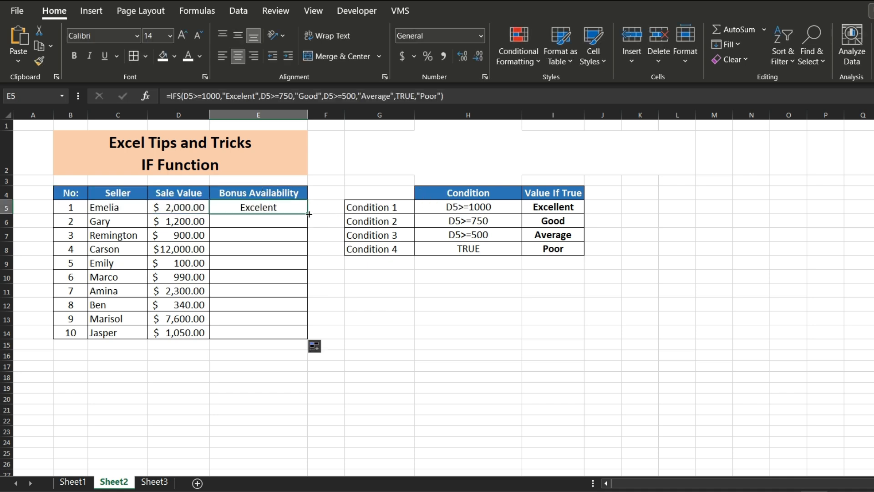
pyautogui.click(342, 179)
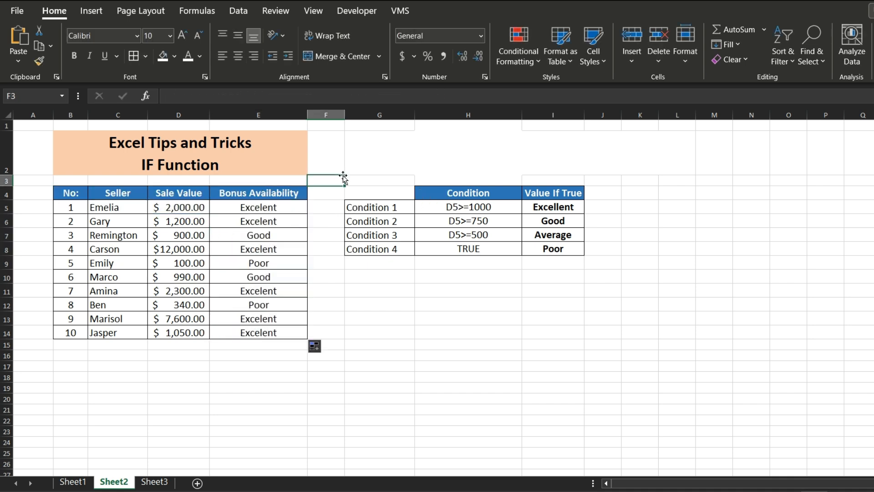
pyautogui.click(277, 153)
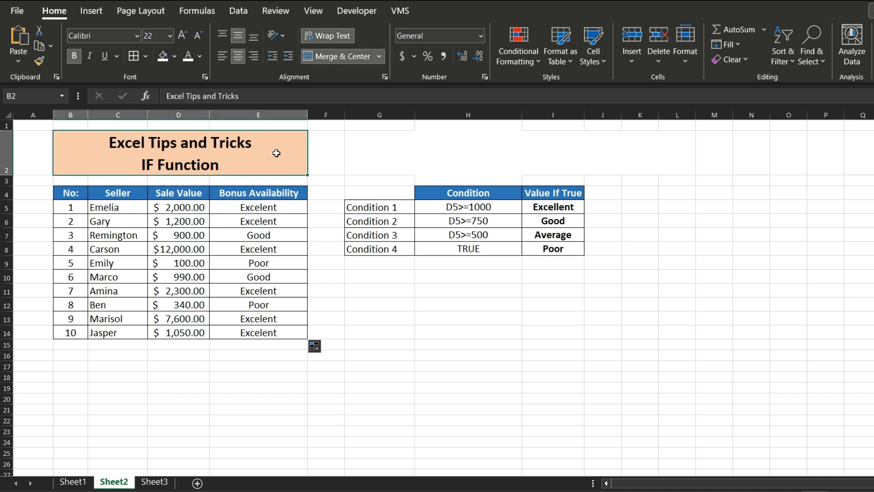